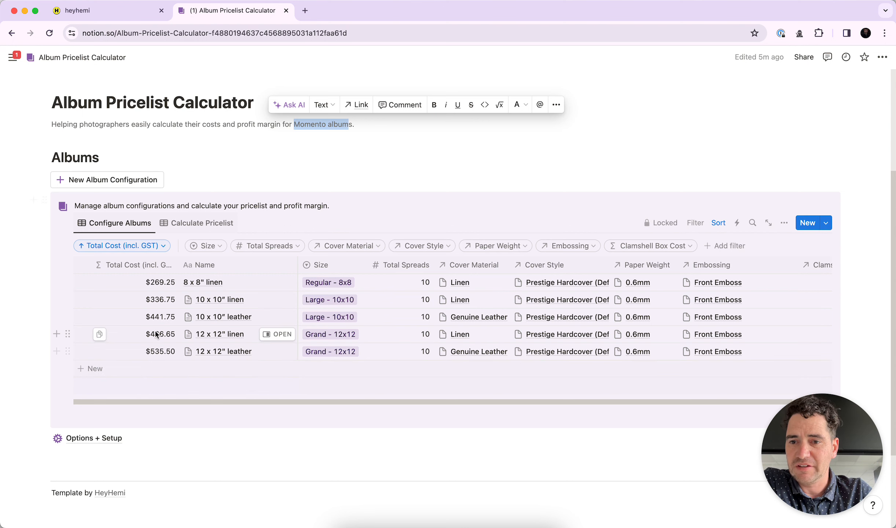
# Look over the Calculate Pricelist view of the albums table and return to the Configure Albums view.
pyautogui.click(183, 225)
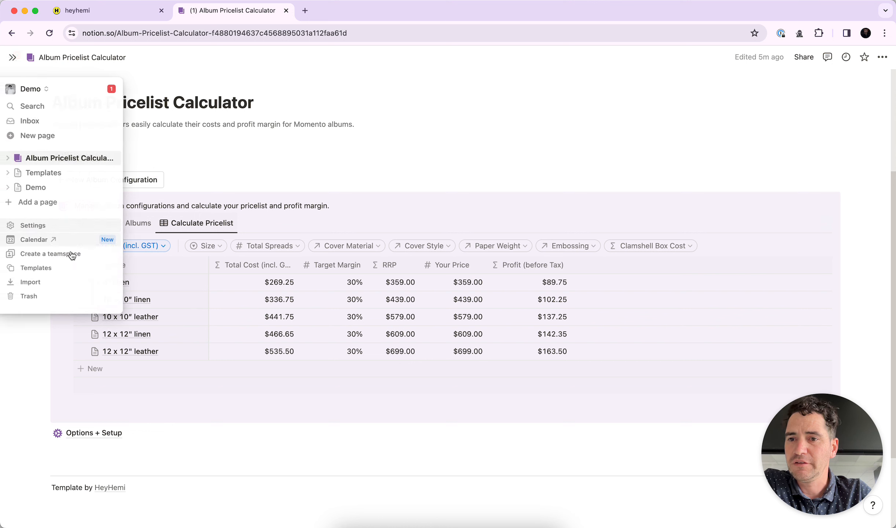
pyautogui.click(116, 224)
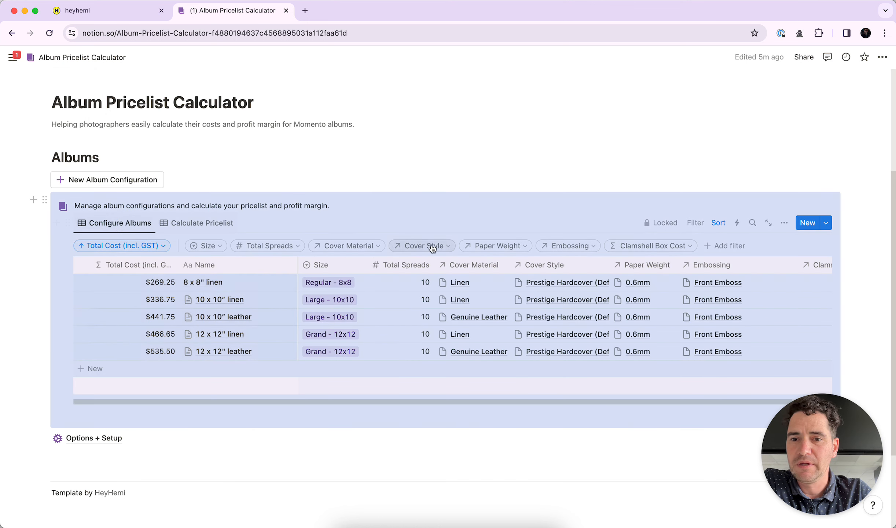
pyautogui.click(398, 209)
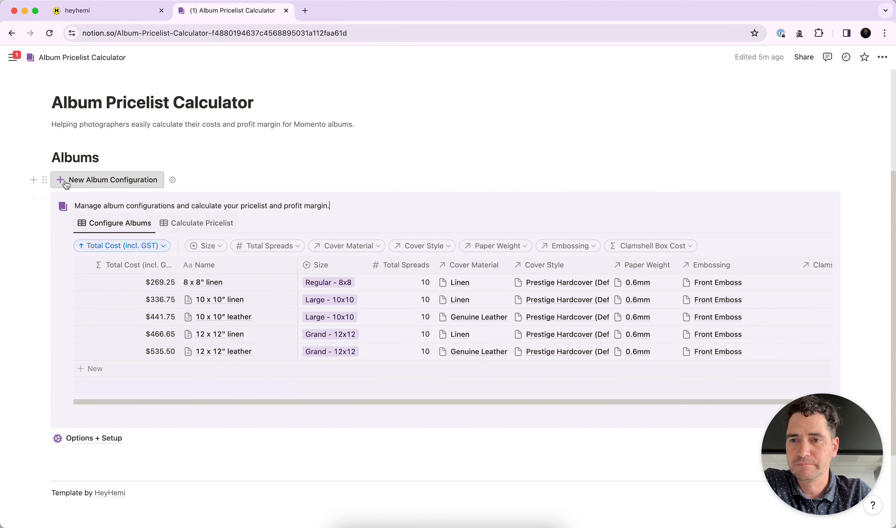
# Create a new album configuration and title it "Basic Album".
pyautogui.click(84, 184)
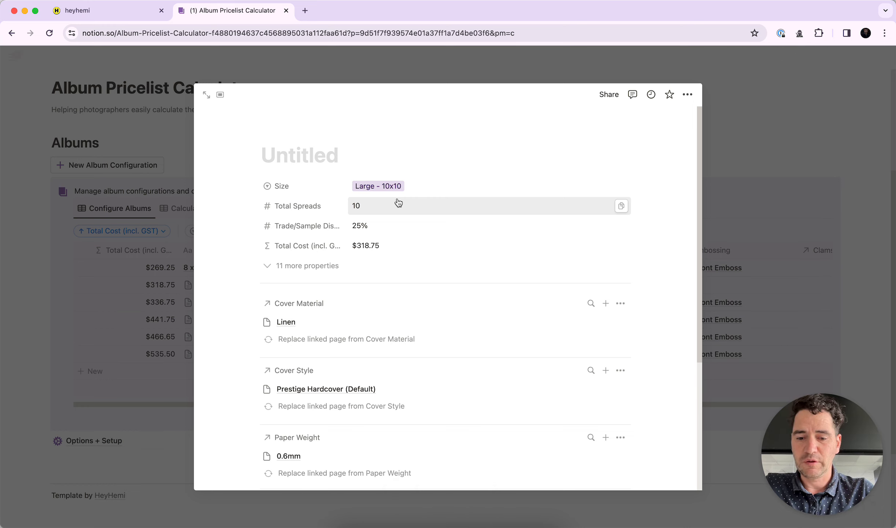
pyautogui.write('Basic A')
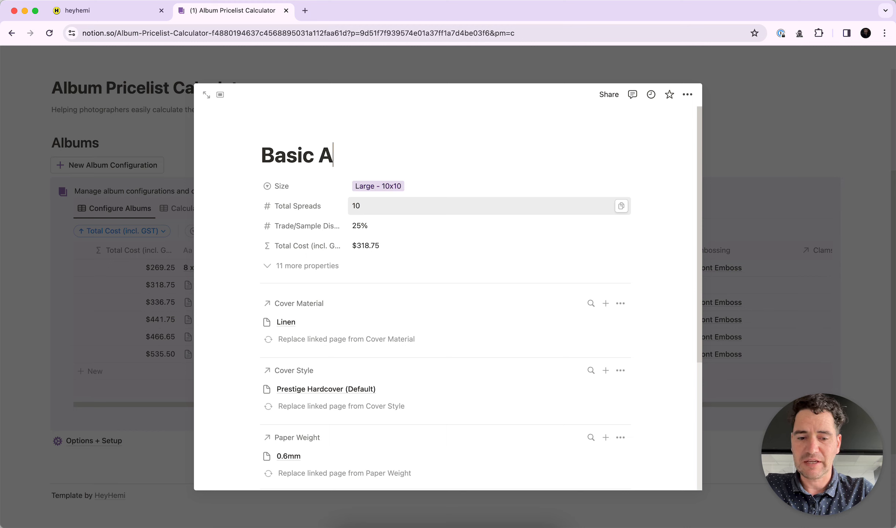
pyautogui.write('lbum')
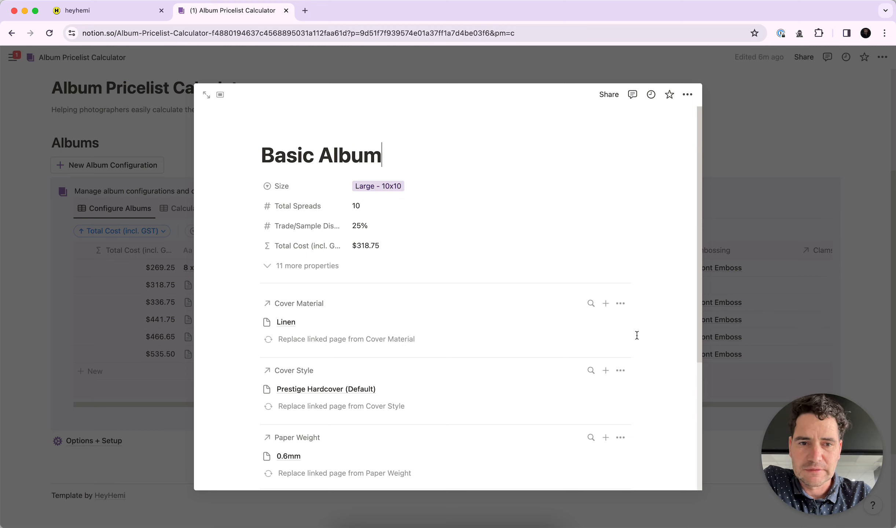
# Unlink the Linen cover material, the Prestige Hardcover (Default) cover style and the 0.6mm paper weight from the Basic Album page.
pyautogui.scroll(-2, 540, 344)
pyautogui.scroll(-1, 540, 346)
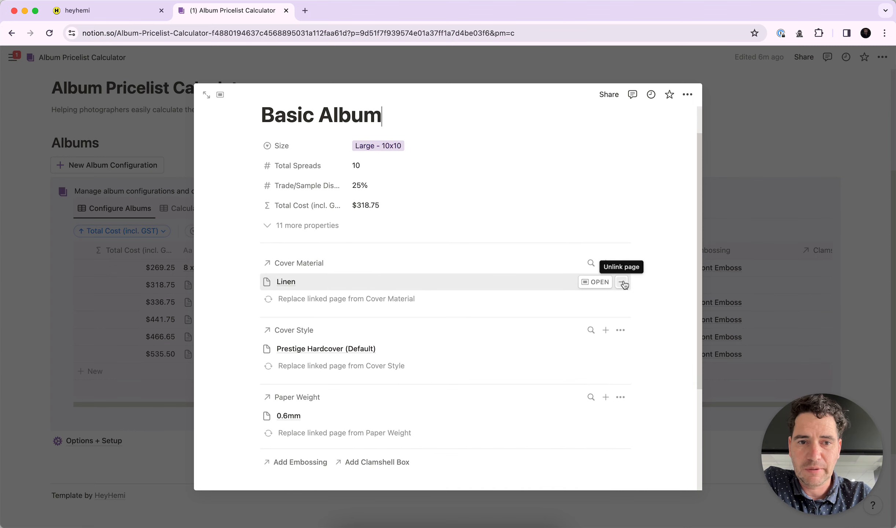
pyautogui.click(623, 283)
pyautogui.click(623, 282)
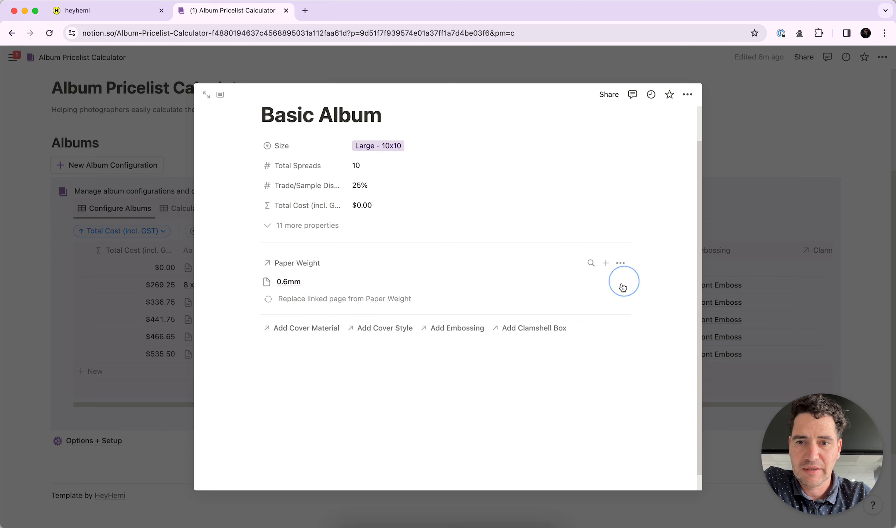
pyautogui.click(622, 283)
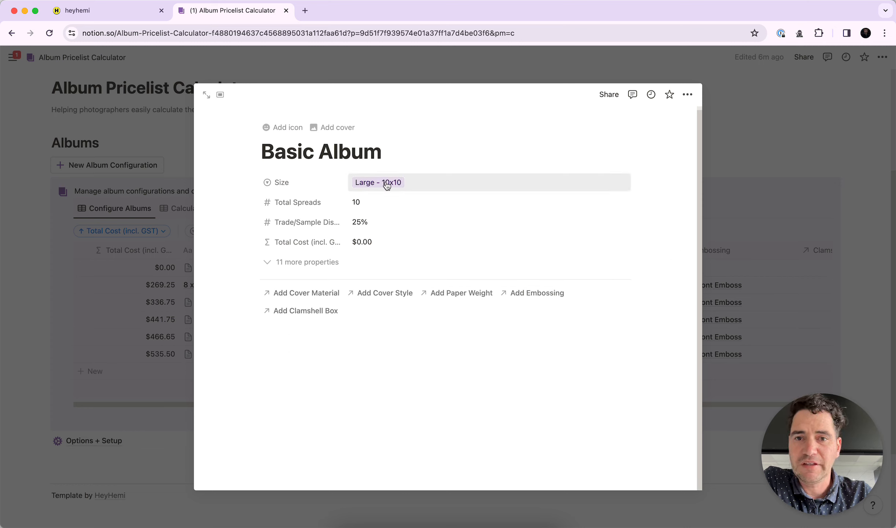
# Choose Large - 10x10 as the album's size and set its Total Spreads to 15.
pyautogui.click(369, 184)
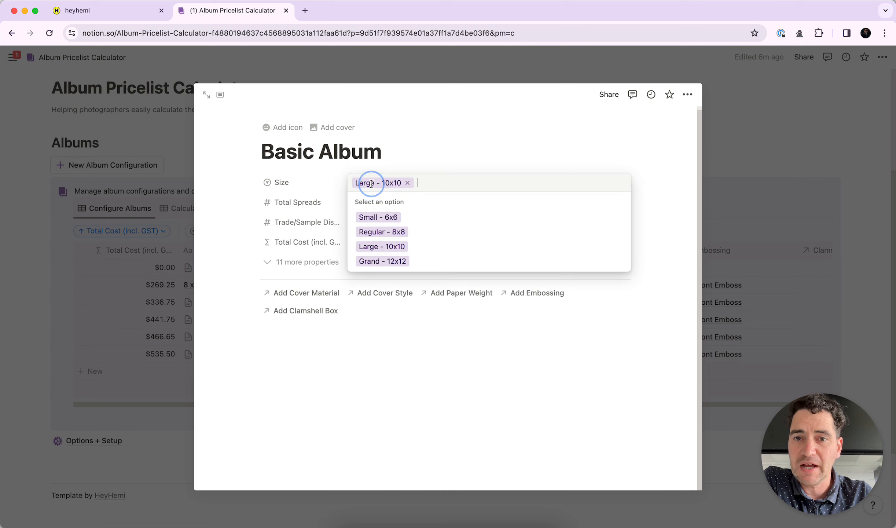
pyautogui.click(390, 247)
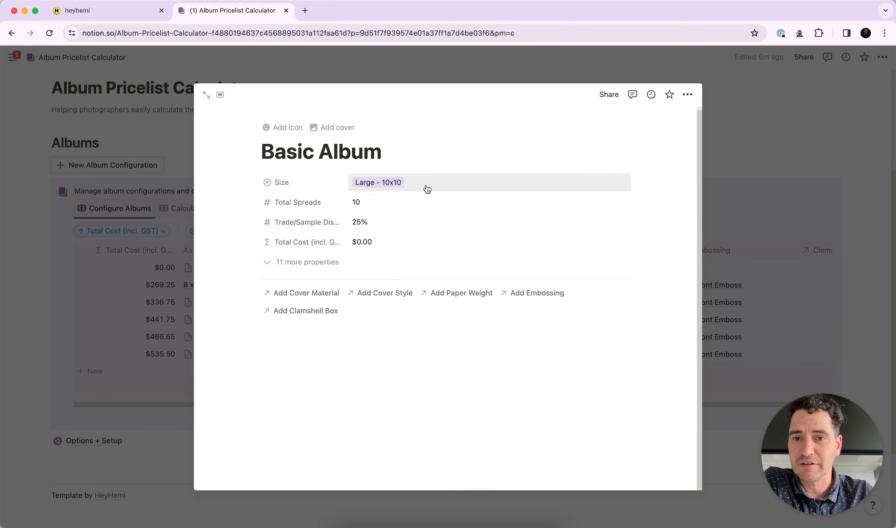
pyautogui.click(394, 202)
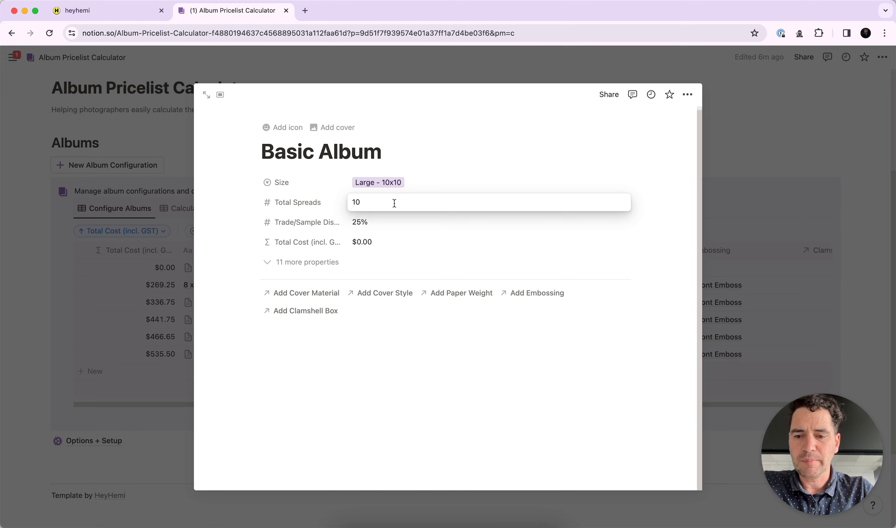
pyautogui.press('BackSpace')
pyautogui.write('5')
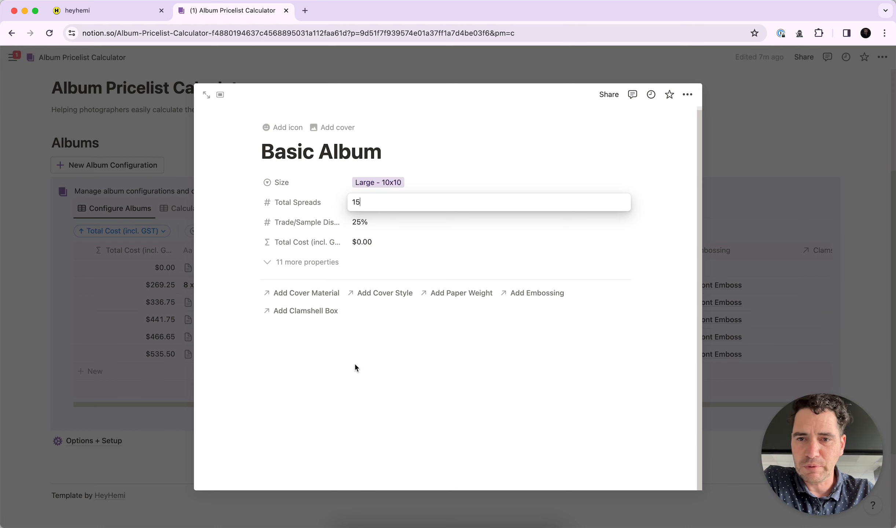
pyautogui.click(355, 386)
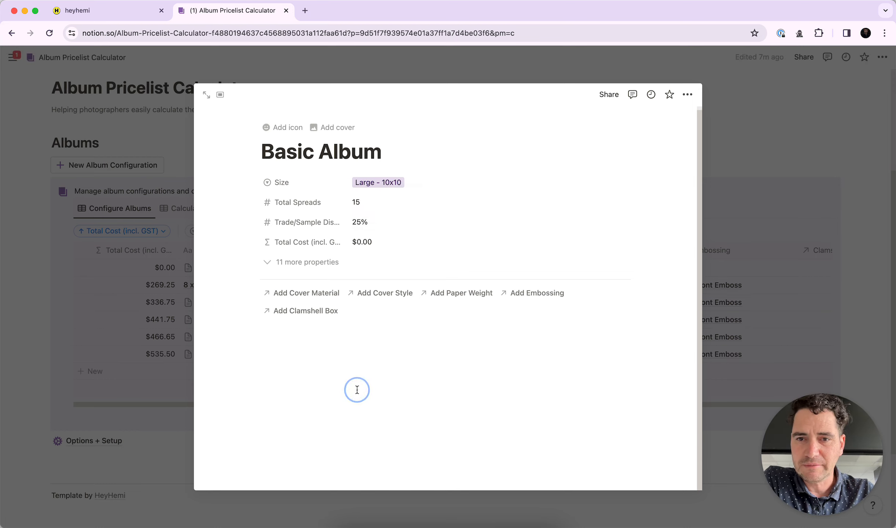
# Enter 25% as the album's trade/sample discount.
pyautogui.click(361, 223)
pyautogui.doubleClick(360, 223)
pyautogui.doubleClick(359, 222)
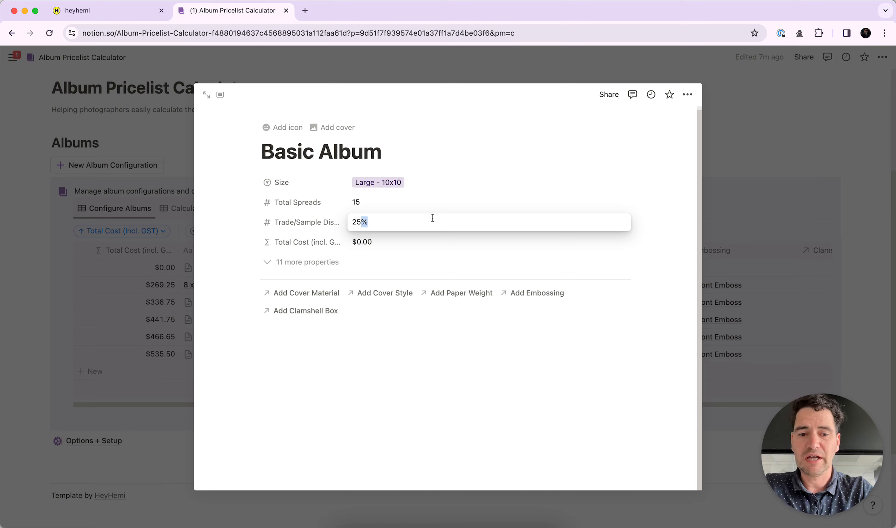
pyautogui.press('BackSpace')
pyautogui.press('BackSpace')
pyautogui.press('BackSpace')
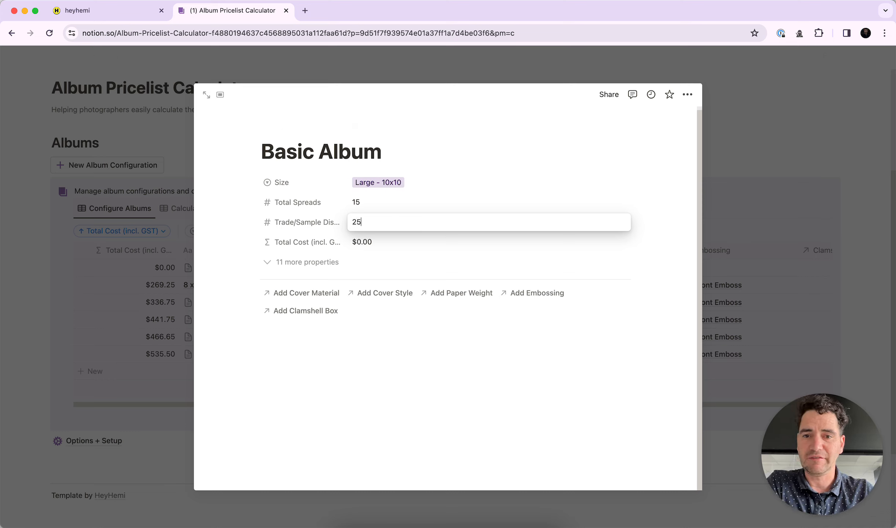
pyautogui.click(406, 434)
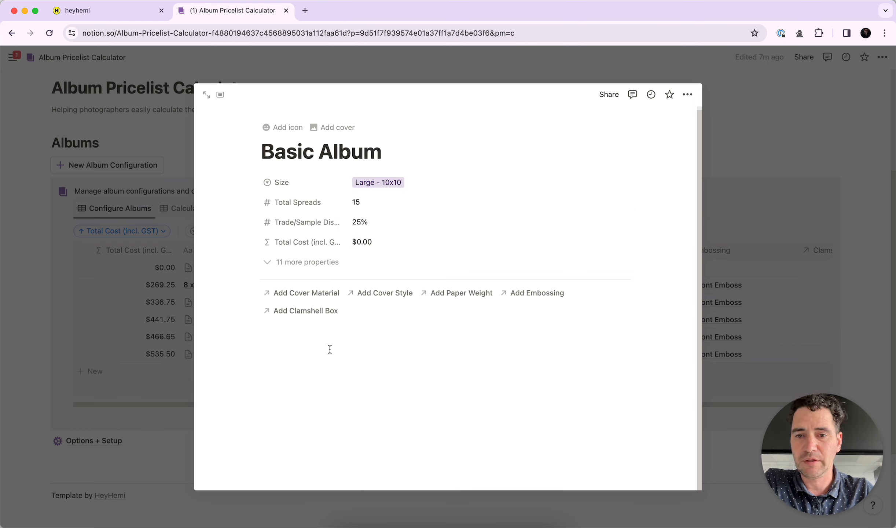
# Link Linen as the cover material, Prestige Hardcover (Default) as the cover style and 0.6mm as the paper weight.
pyautogui.click(311, 297)
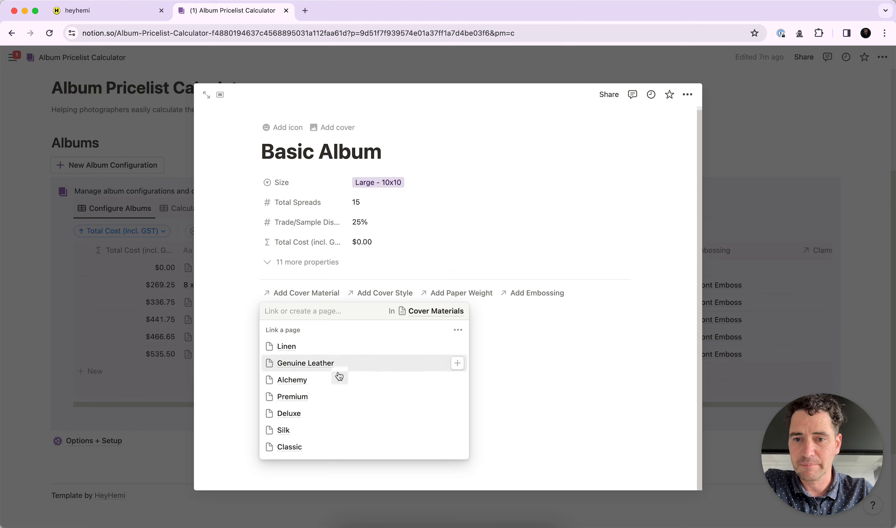
pyautogui.click(336, 346)
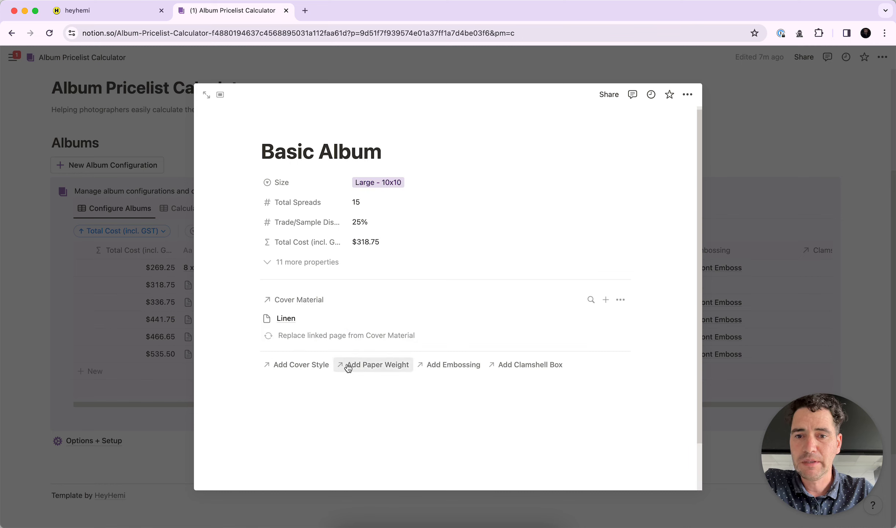
pyautogui.click(310, 367)
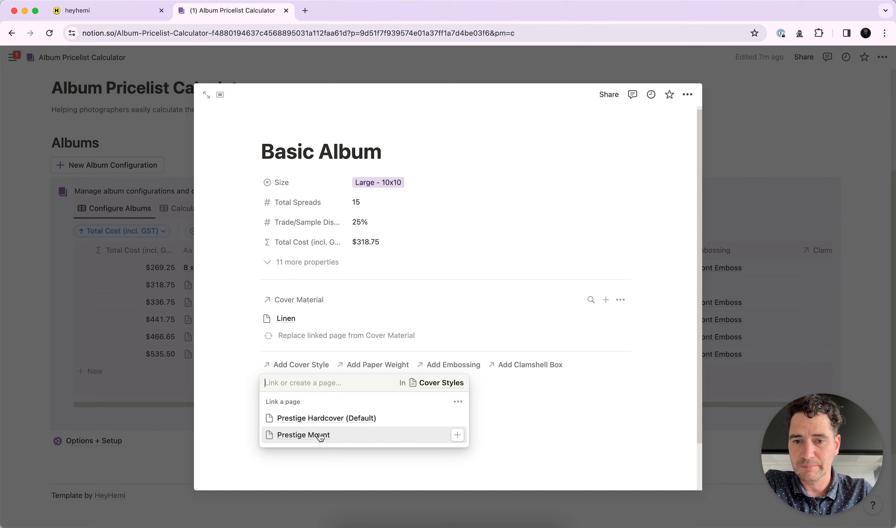
pyautogui.click(320, 418)
pyautogui.scroll(-2, 371, 389)
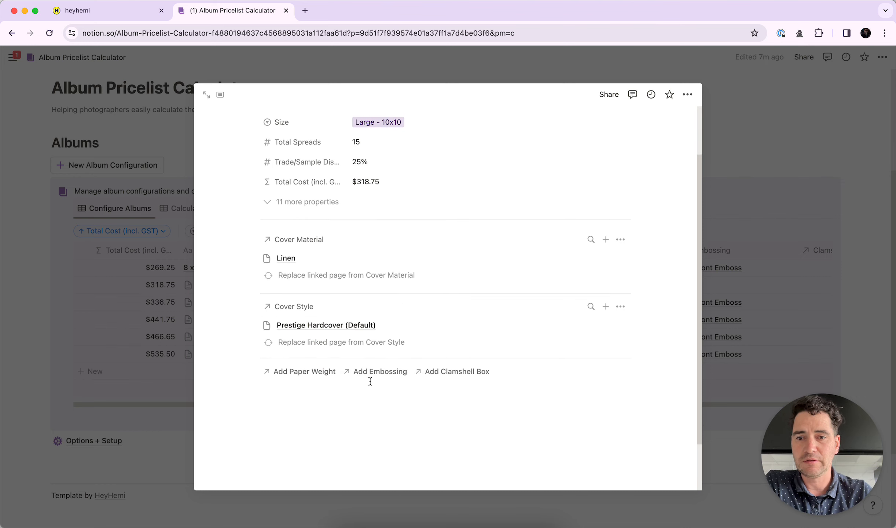
pyautogui.click(290, 373)
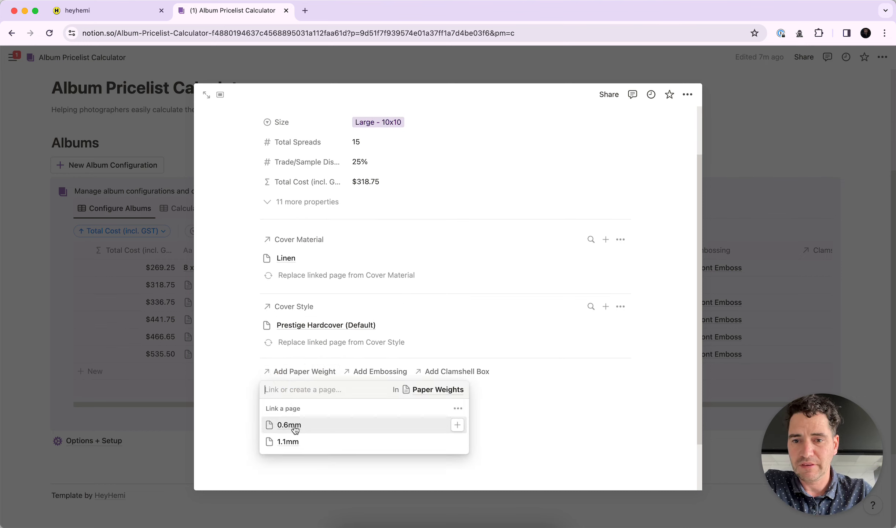
pyautogui.click(295, 425)
# Review the Basic Album's linked options and total cost, and close its page to return to the albums table.
pyautogui.scroll(-4, 394, 366)
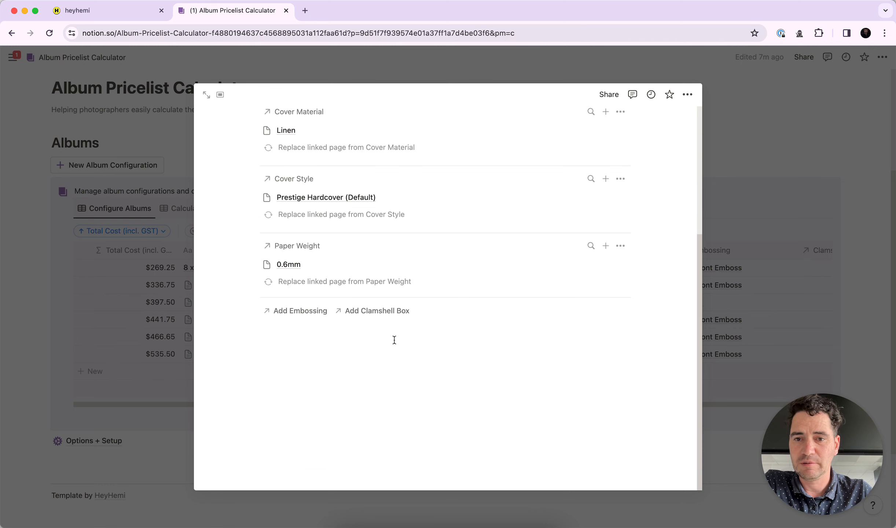
pyautogui.scroll(5, 368, 342)
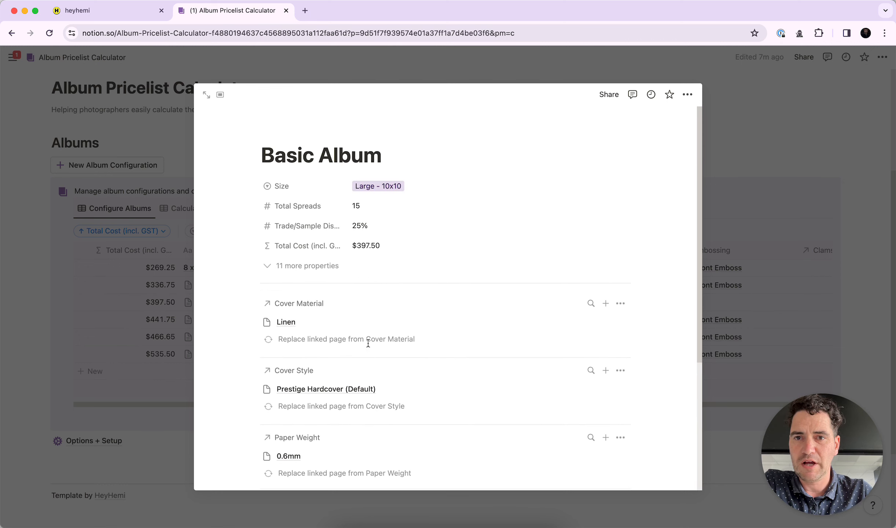
pyautogui.scroll(-4, 368, 342)
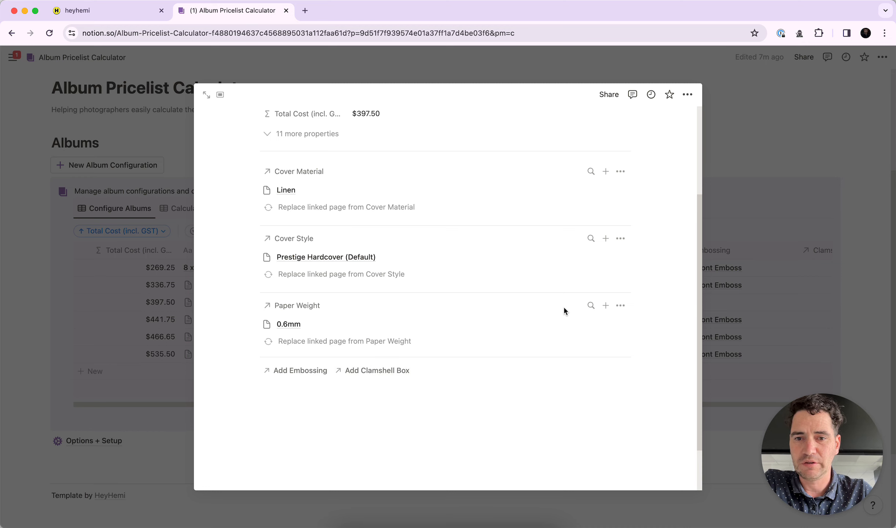
pyautogui.scroll(4, 560, 311)
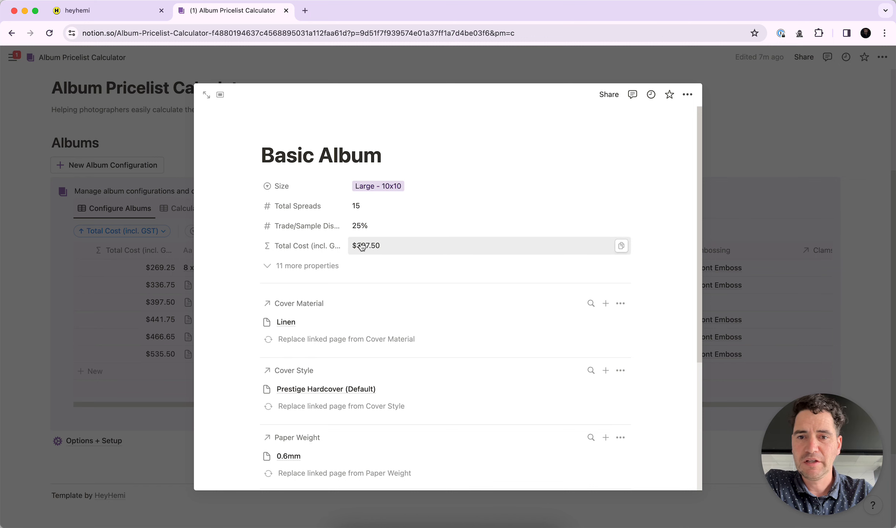
pyautogui.click(757, 153)
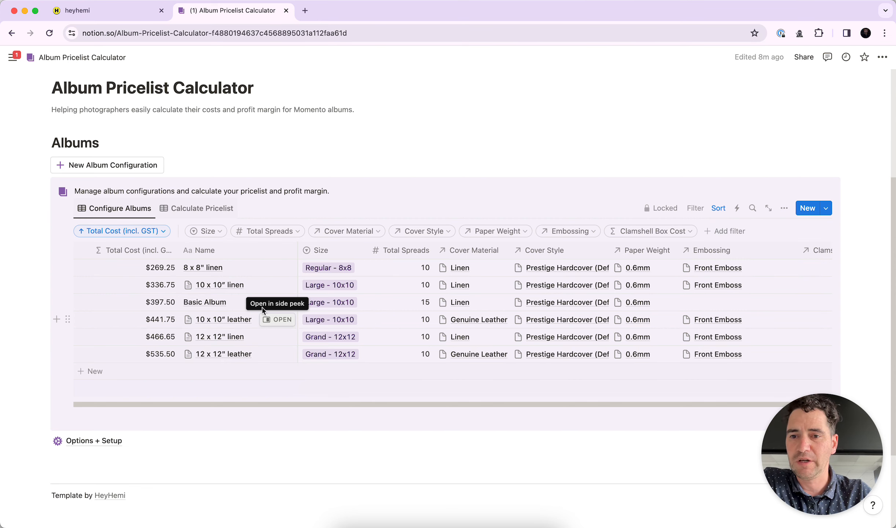
# Show the Calculate Pricelist view and set Your Price for the Basic Album to $750.
pyautogui.click(200, 209)
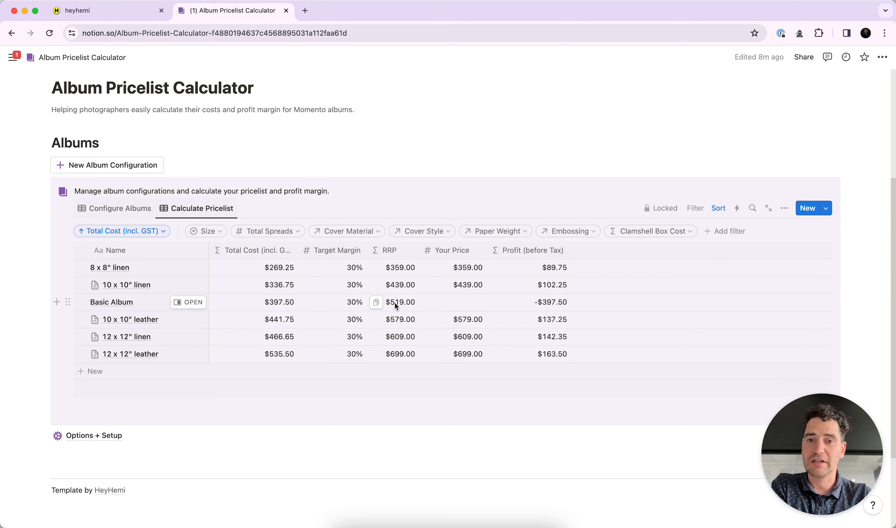
pyautogui.click(468, 302)
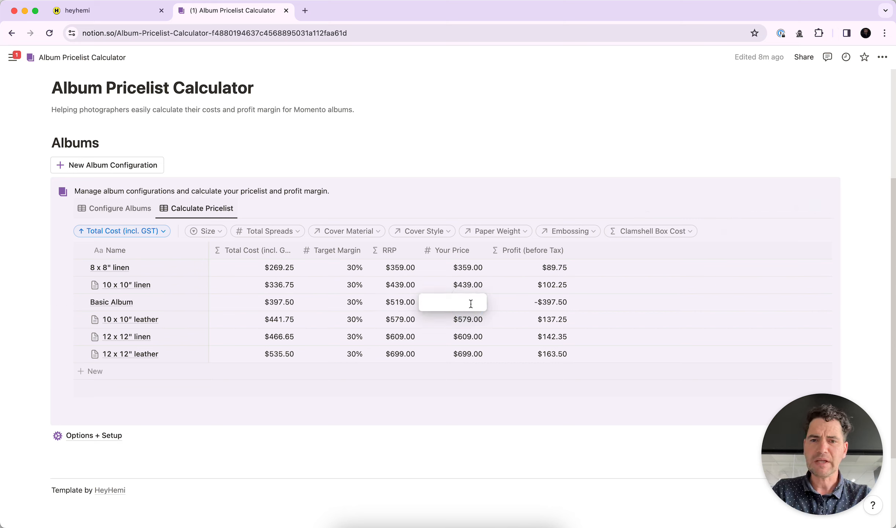
pyautogui.write('750')
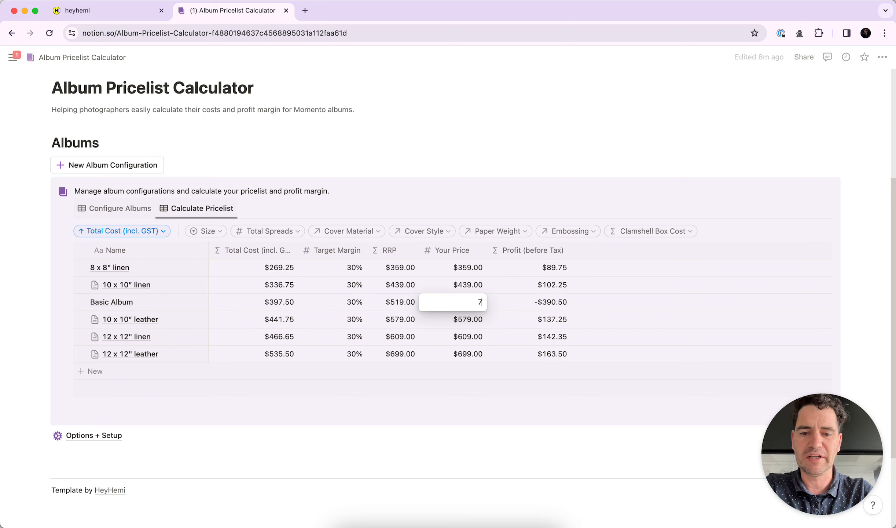
pyautogui.click(476, 183)
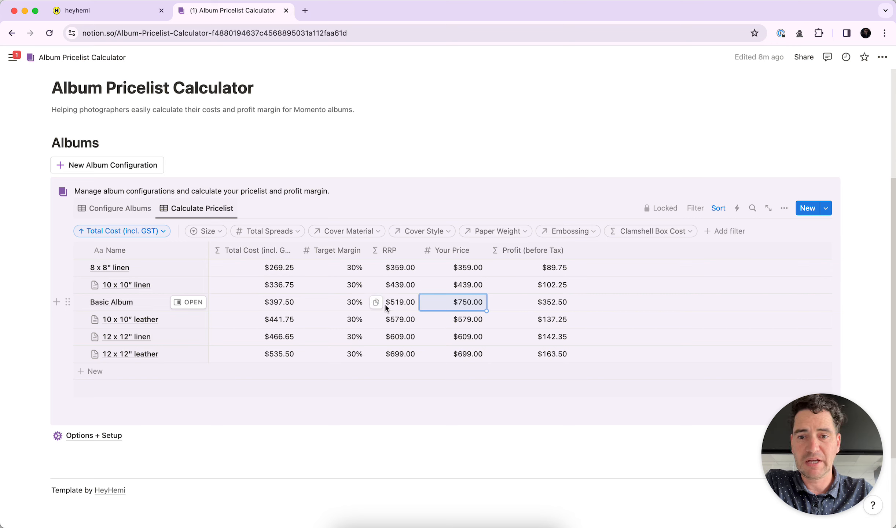
# Set the Basic Album's target margin to 100%.
pyautogui.click(354, 303)
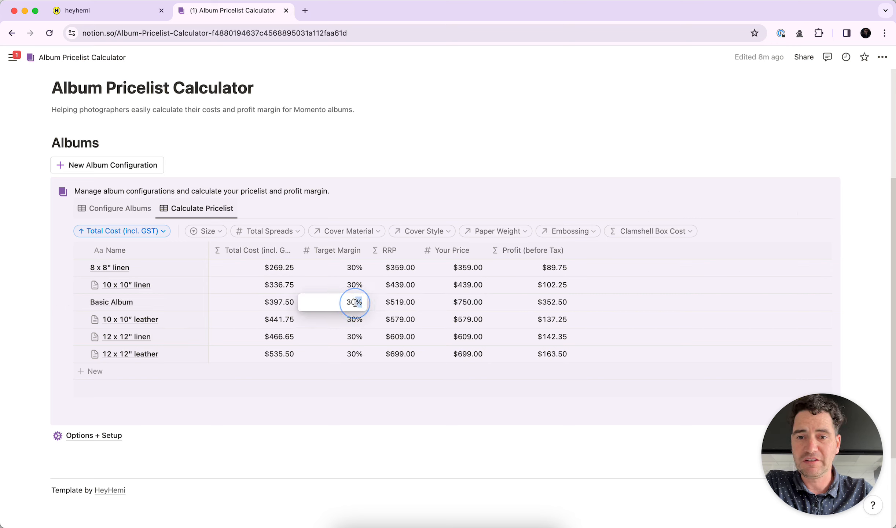
pyautogui.press('BackSpace')
pyautogui.press('BackSpace')
pyautogui.press('BackSpace')
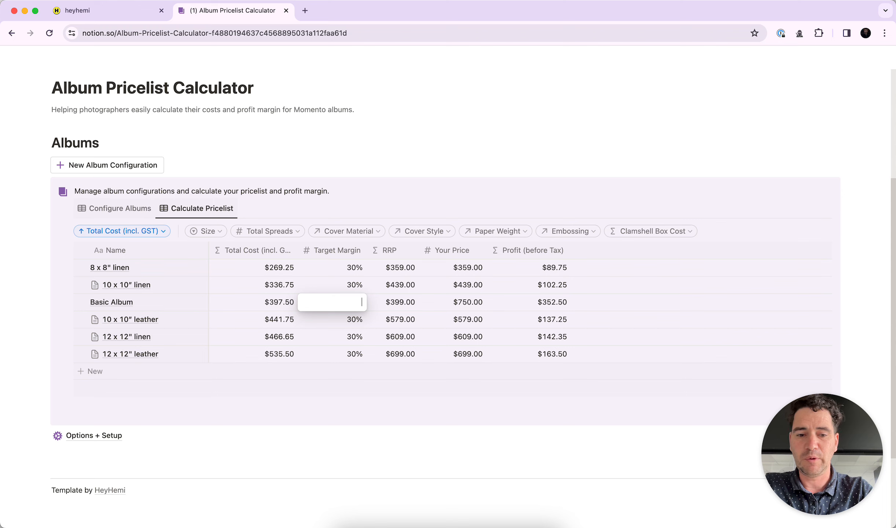
pyautogui.write('100')
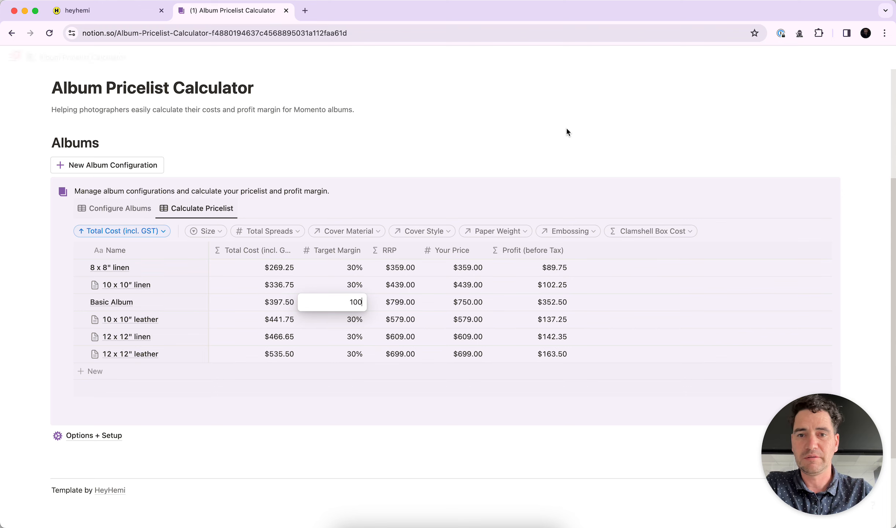
pyautogui.press('Return')
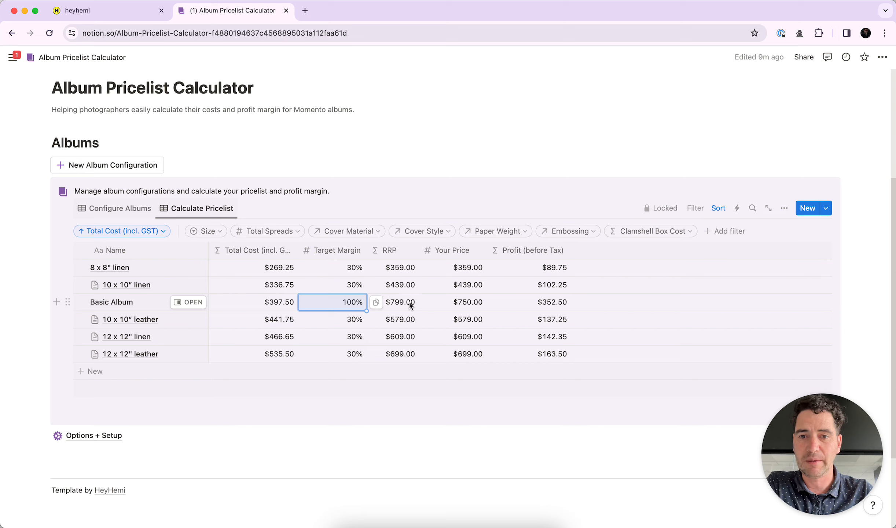
# Set Your Price for the Basic Album to $799 in the pricelist.
pyautogui.doubleClick(472, 302)
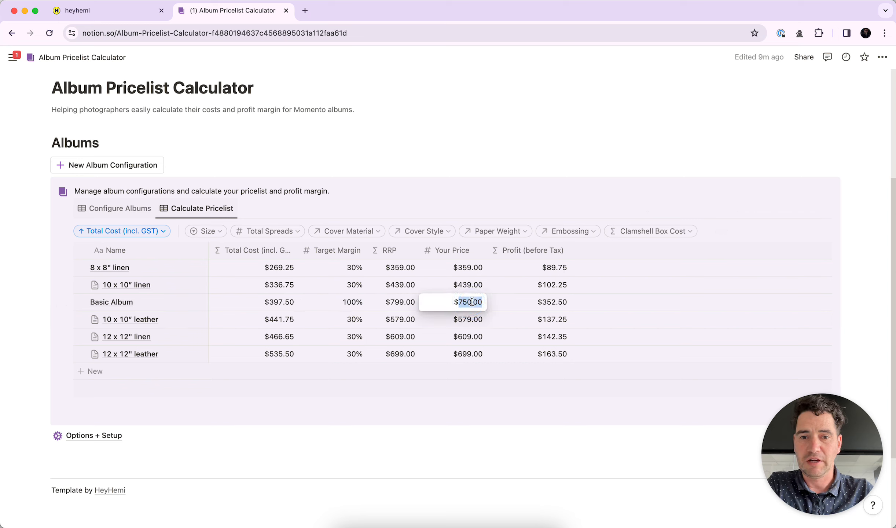
pyautogui.write('799')
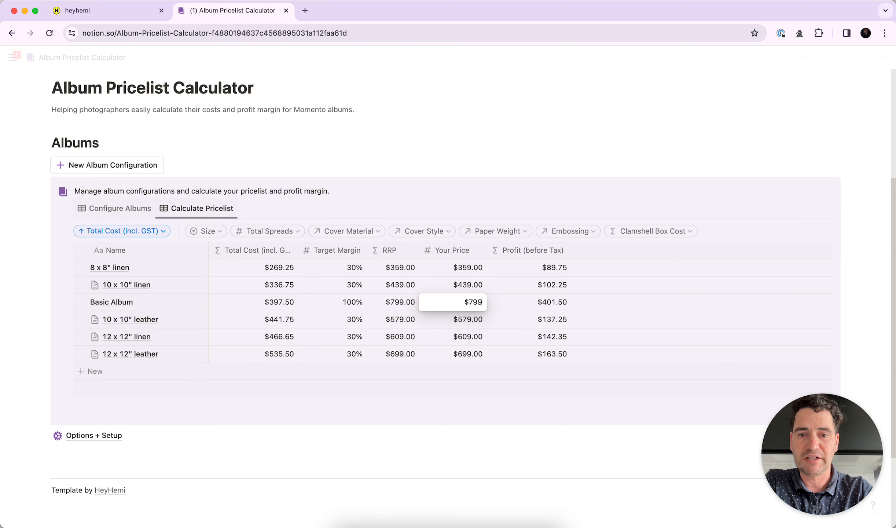
pyautogui.press('Return')
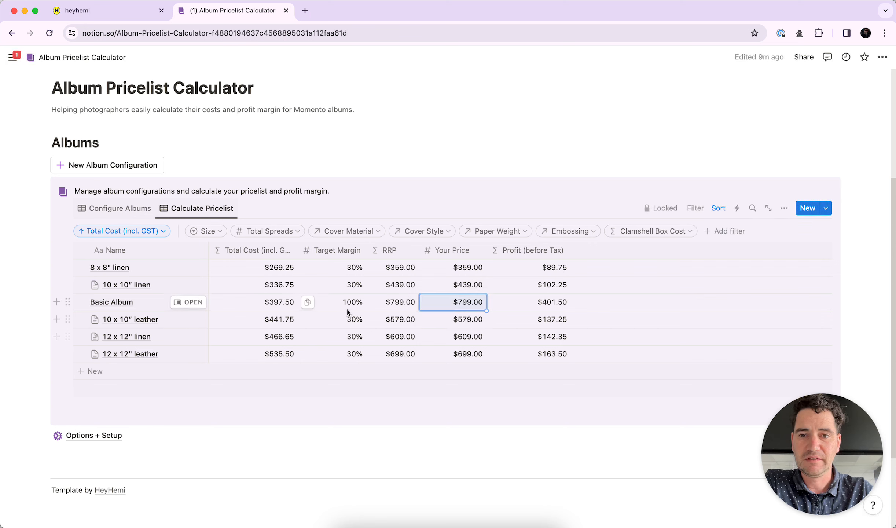
# Inspect the Basic Album's Profit (before Tax) formula, and review the Configure Albums view before returning to Calculate Pricelist.
pyautogui.click(550, 302)
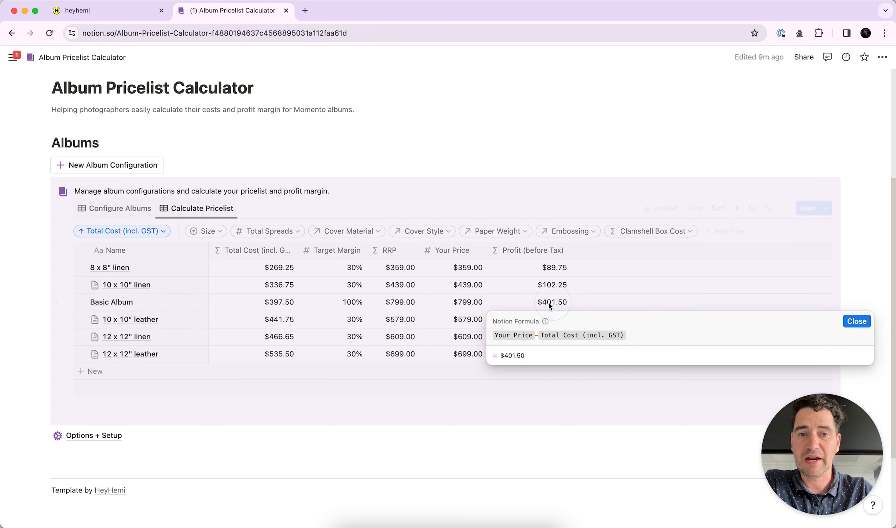
pyautogui.press('Escape')
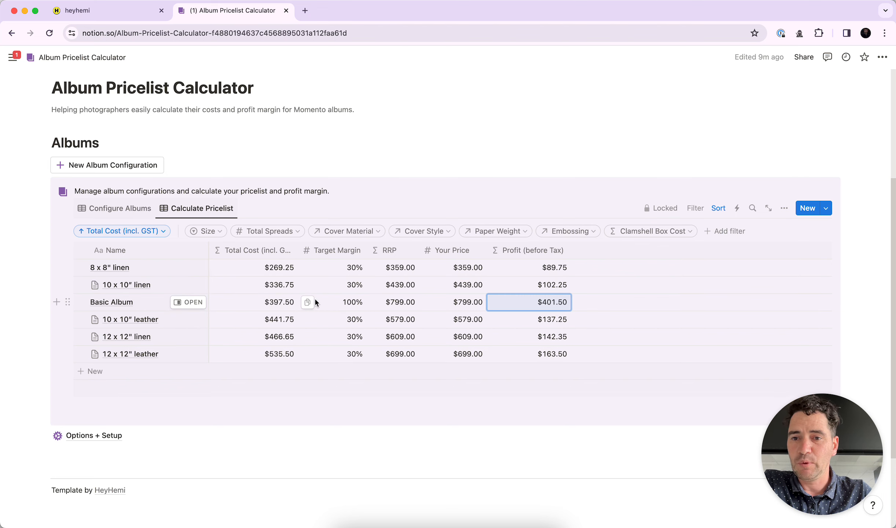
pyautogui.click(120, 208)
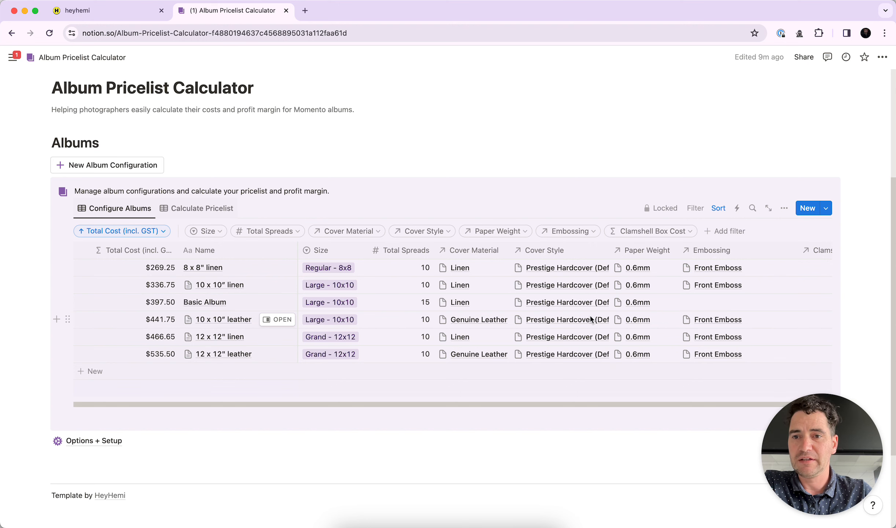
pyautogui.click(182, 209)
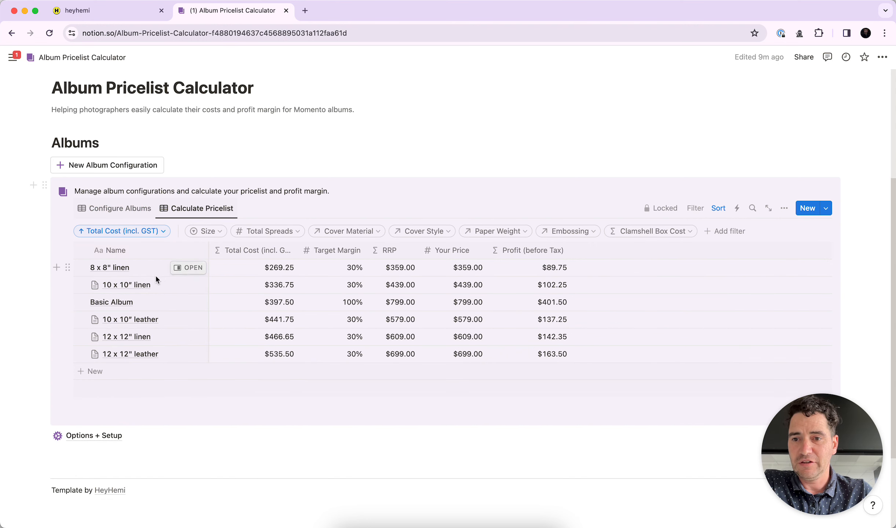